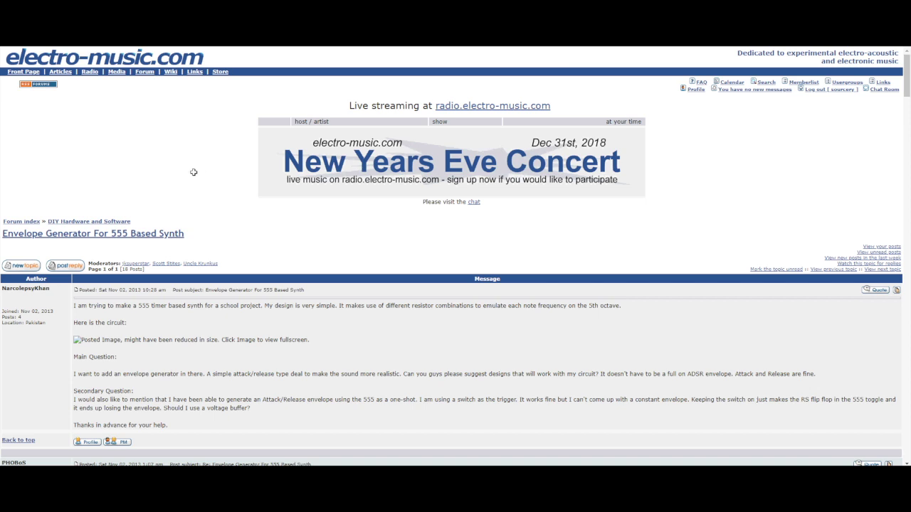
# Scroll the thread down to the reply's improved-trigger AD/AR schematic using a transistor
pyautogui.scroll(-1, 209, 171)
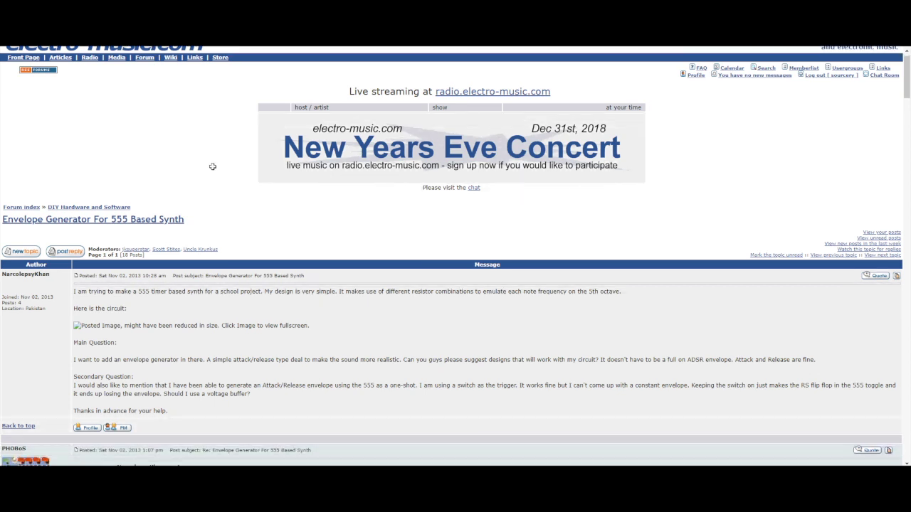
pyautogui.scroll(-1, 210, 169)
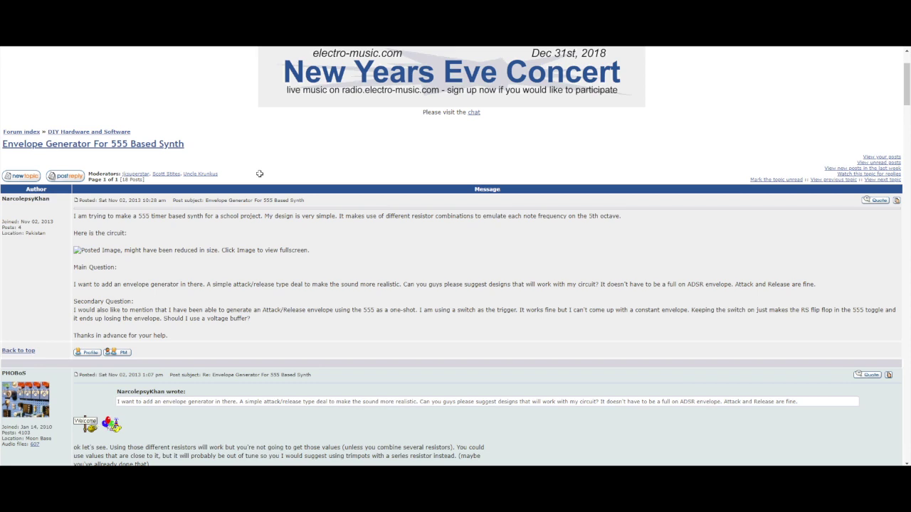
pyautogui.scroll(-1, 212, 167)
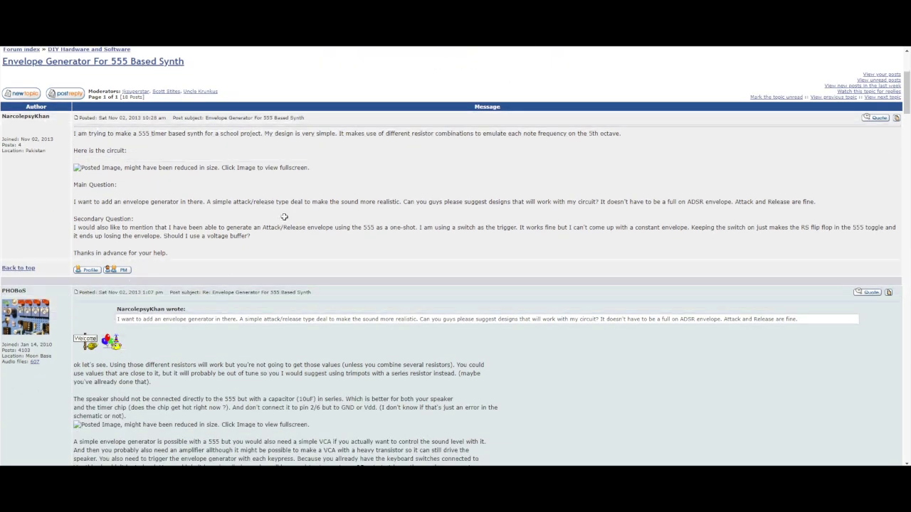
pyautogui.scroll(-1, 282, 217)
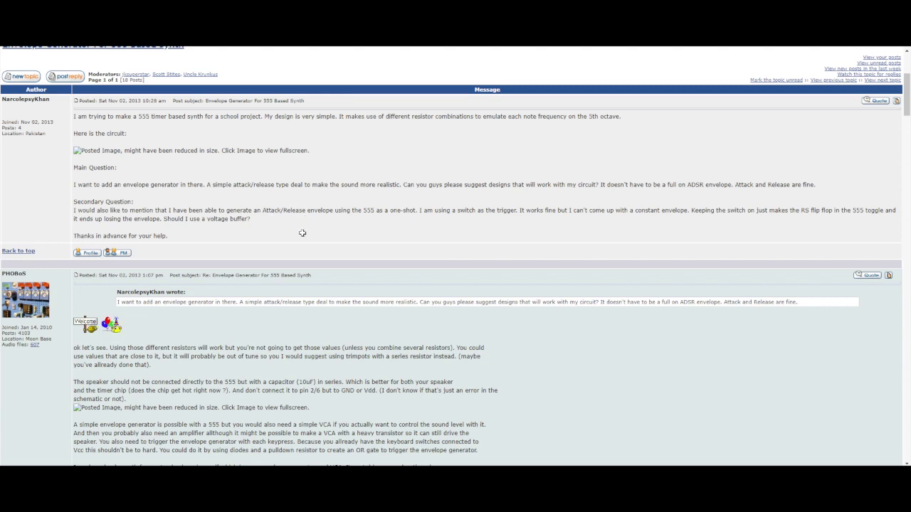
pyautogui.scroll(2, 286, 174)
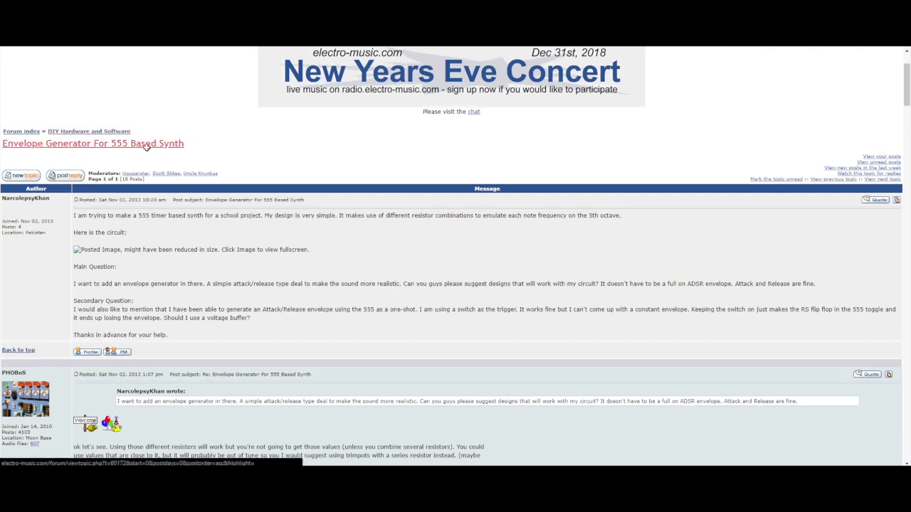
pyautogui.scroll(-2, 267, 199)
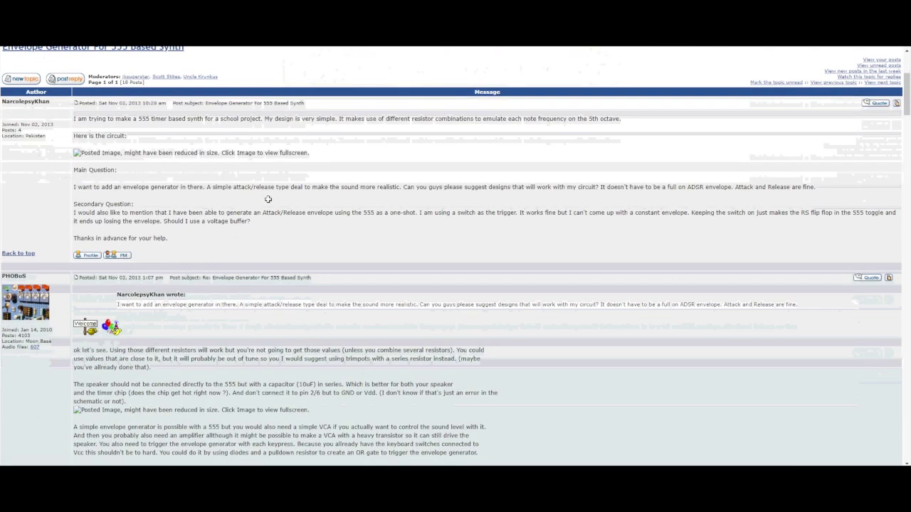
pyautogui.scroll(-2, 268, 199)
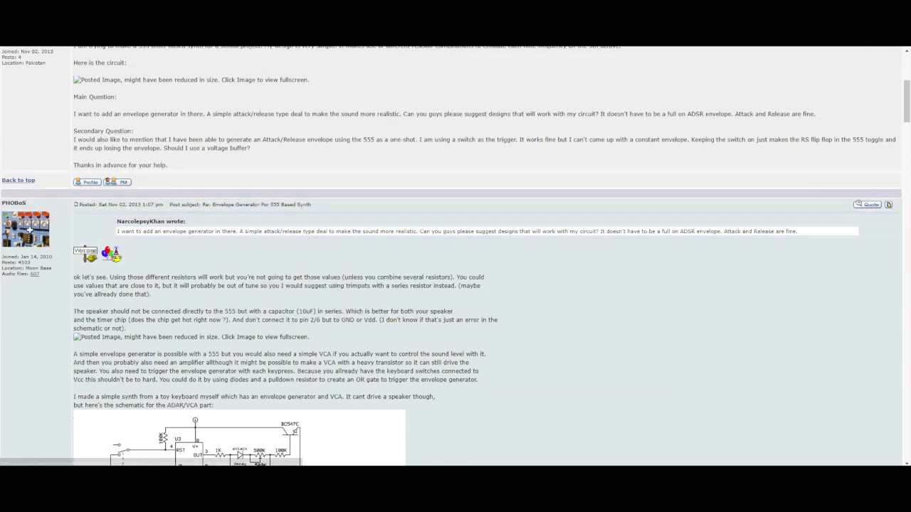
pyautogui.scroll(-2, 205, 262)
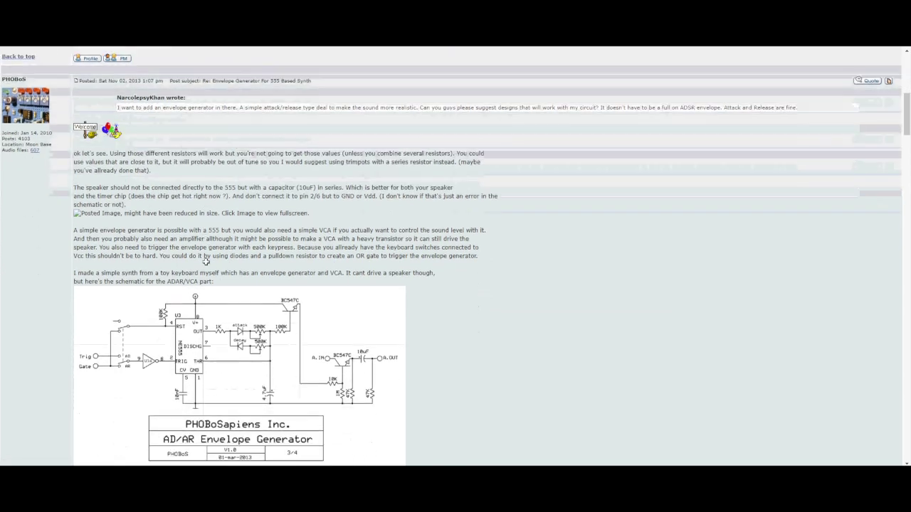
pyautogui.scroll(-2, 206, 261)
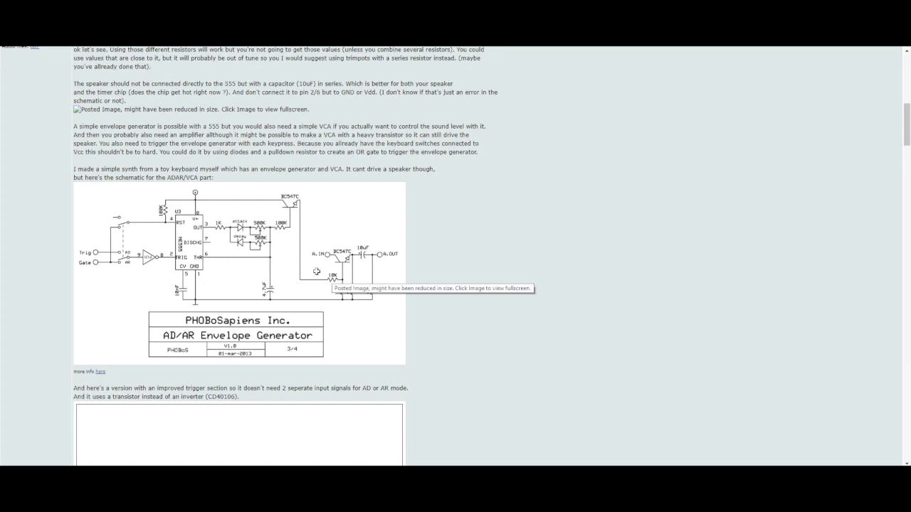
pyautogui.scroll(-1, 283, 323)
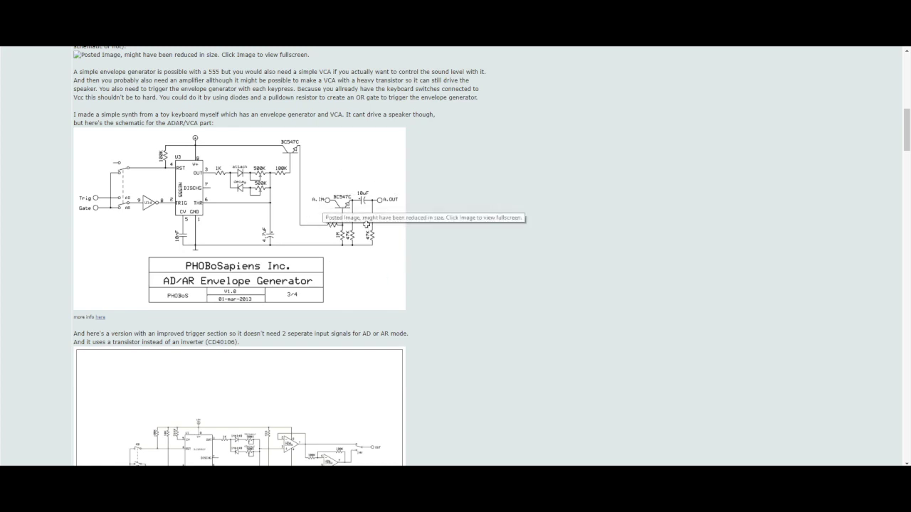
pyautogui.scroll(-1, 366, 225)
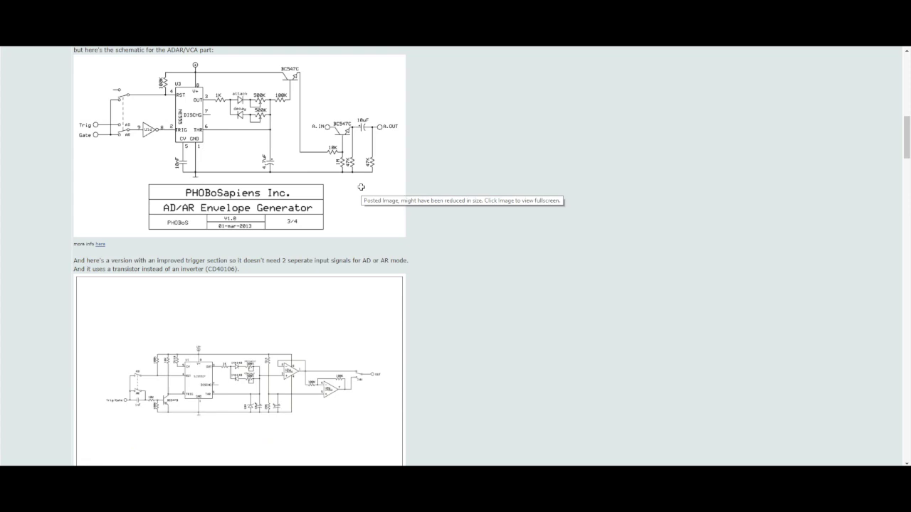
pyautogui.scroll(-2, 362, 186)
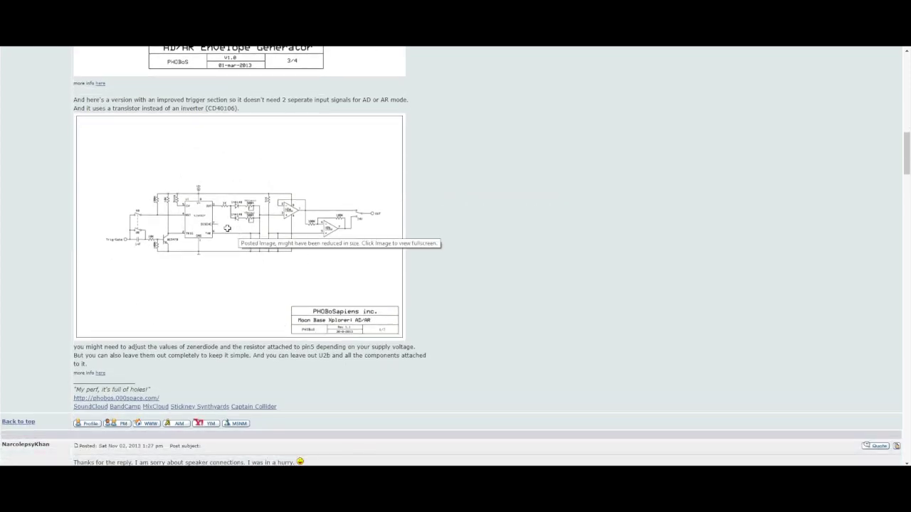
# View the Moon Base Xplorer AD/AR improved-trigger schematic at full size
pyautogui.click(266, 237)
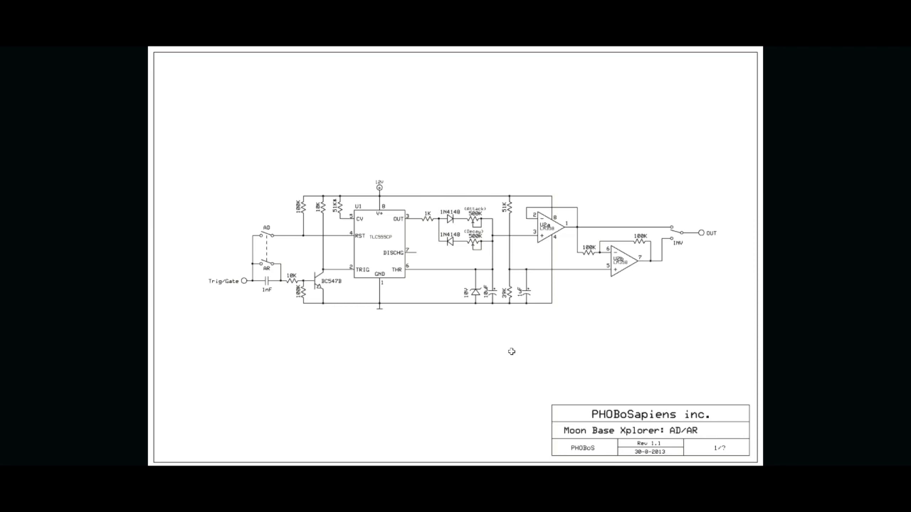
# Switch over to the component-cost spreadsheet in Excel
pyautogui.hotkey('alt', 'Tab')
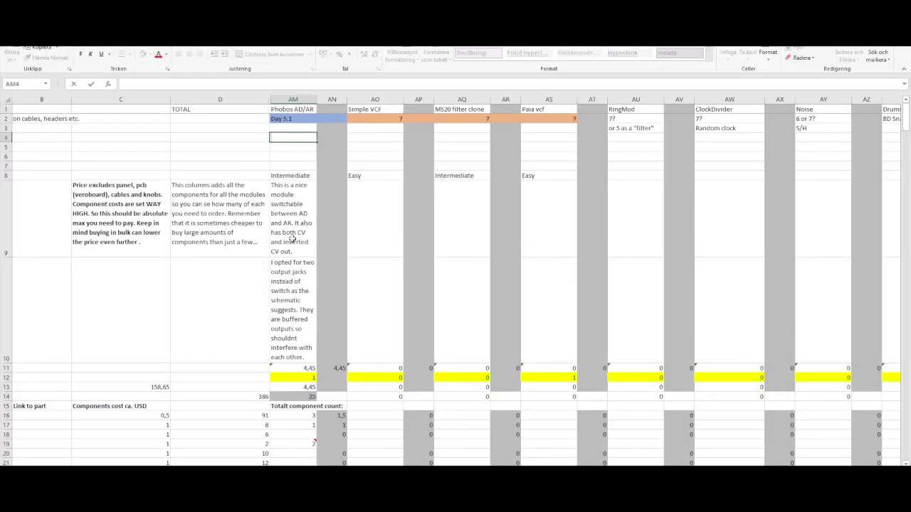
# Inspect the Phobos AD/AR component total, 4,45 cost, output-jack note and Intermediate rating
pyautogui.scroll(-1, 300, 380)
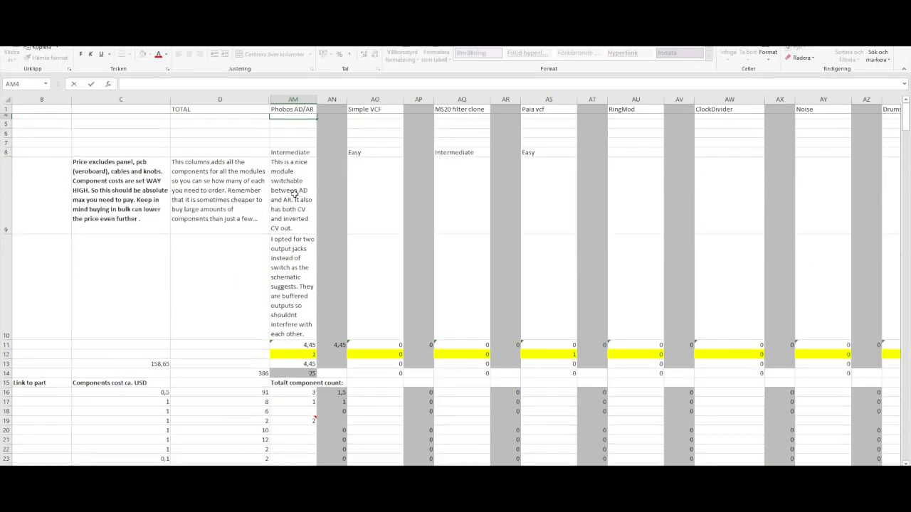
pyautogui.click(300, 379)
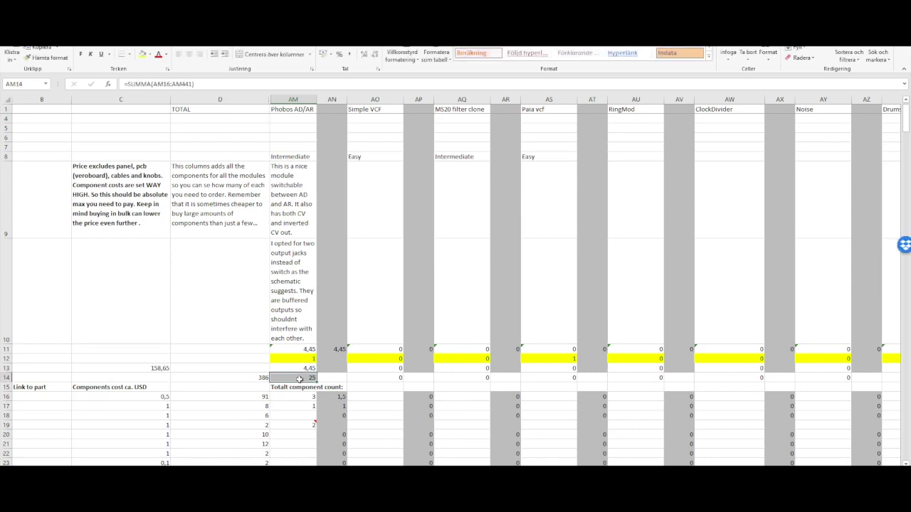
pyautogui.press('Up')
pyautogui.press('Up')
pyautogui.press('Up')
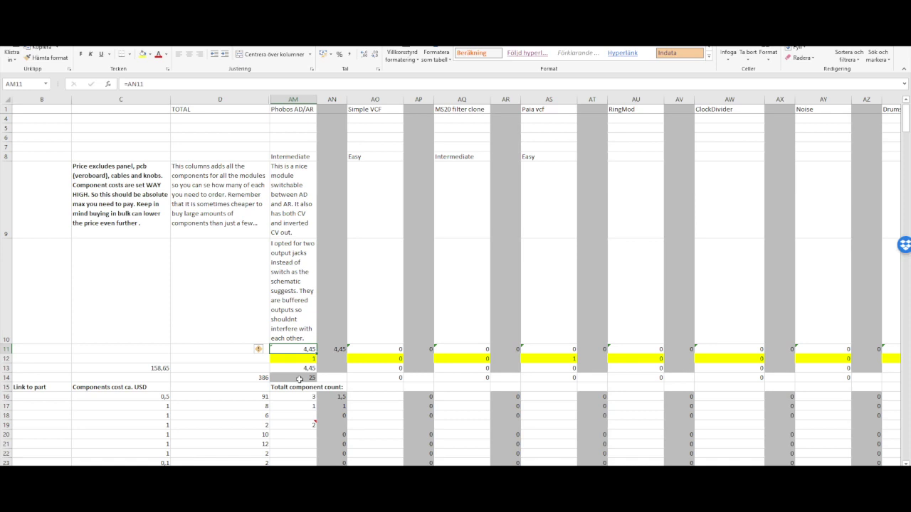
pyautogui.press('Up')
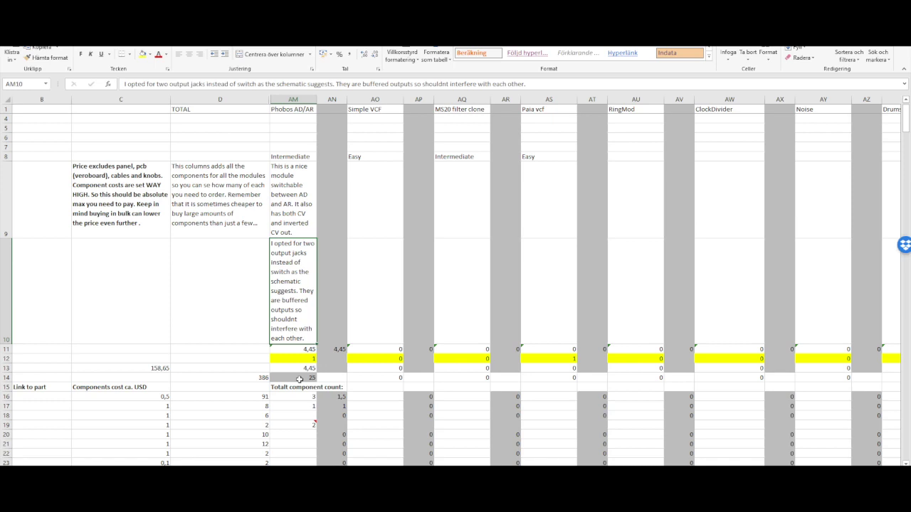
pyautogui.press('Down')
pyautogui.press('Down')
pyautogui.press('Down')
pyautogui.press('Down')
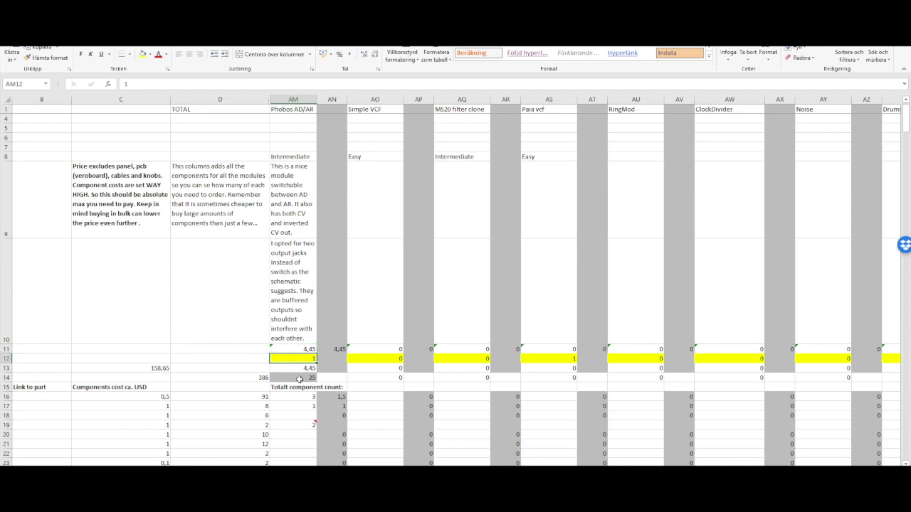
pyautogui.press('Down')
pyautogui.press('Down')
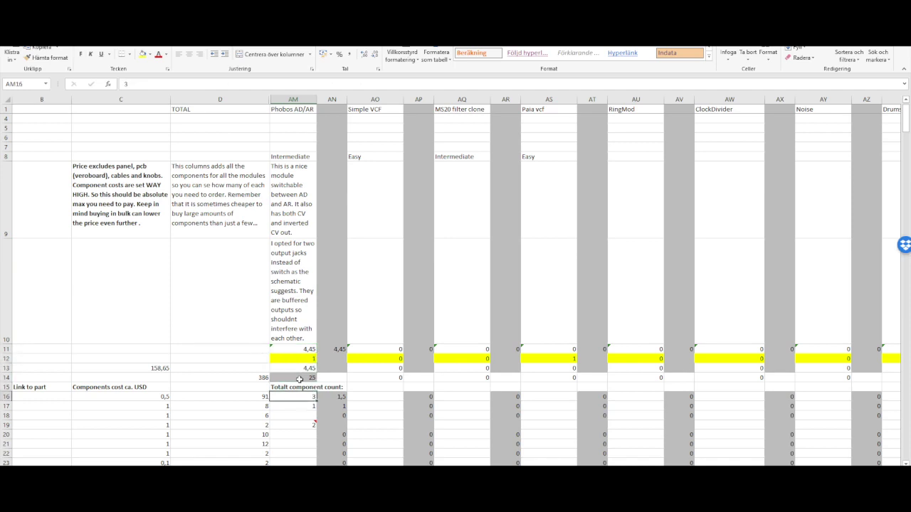
pyautogui.press('Up')
pyautogui.press('Up')
pyautogui.press('Up')
pyautogui.press('Up')
pyautogui.press('Up')
pyautogui.press('Up')
pyautogui.press('Up')
pyautogui.press('Up')
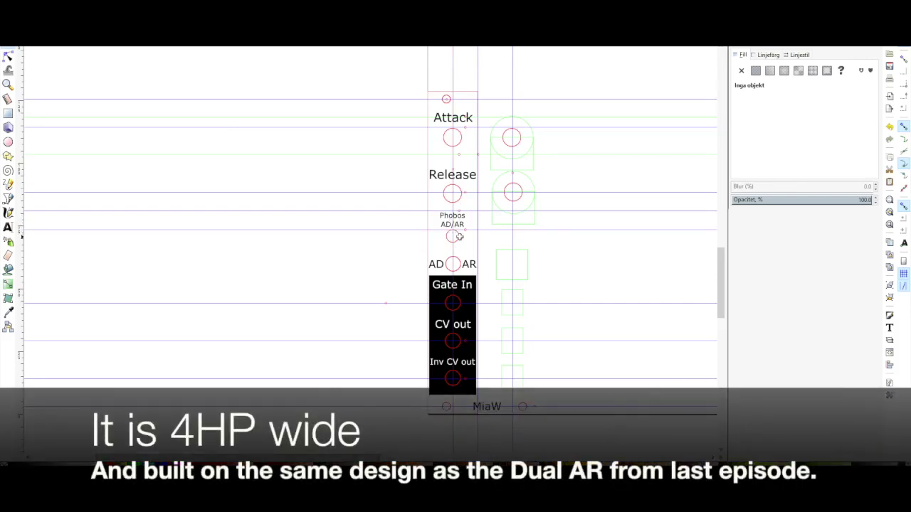
pyautogui.click(453, 236)
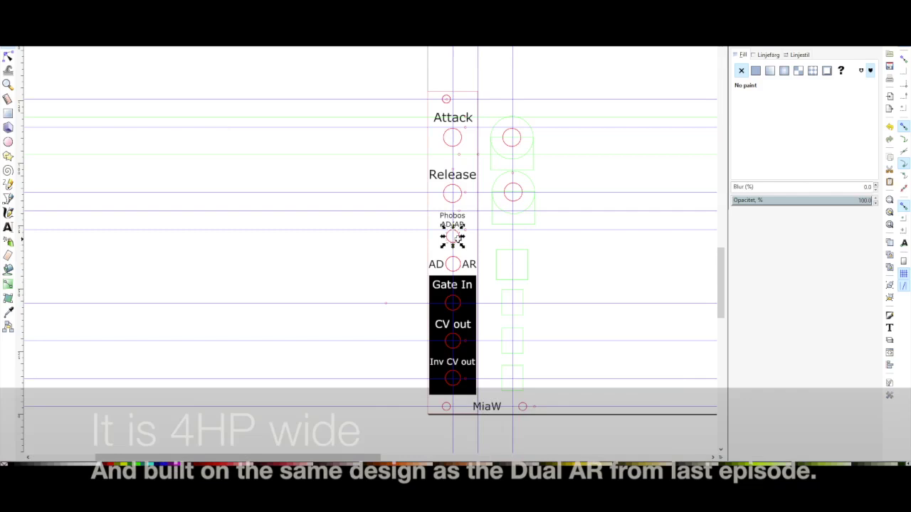
pyautogui.press('Escape')
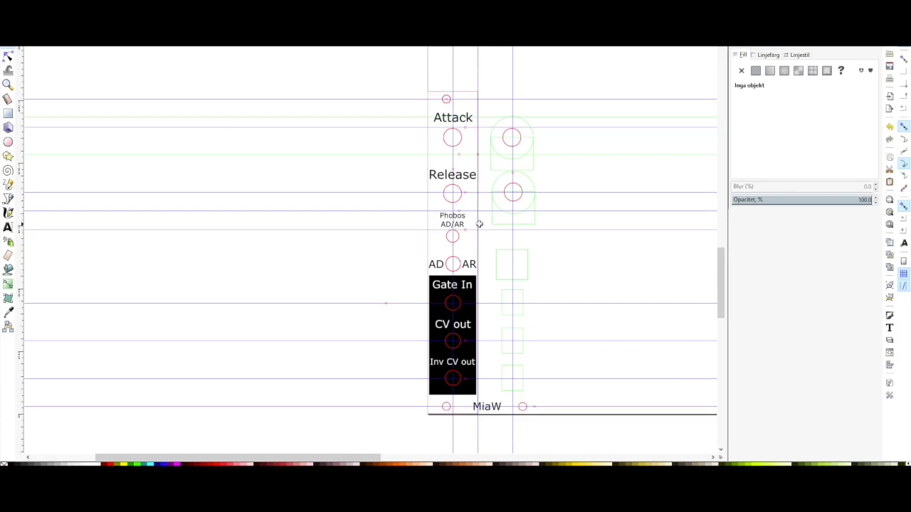
pyautogui.click(435, 264)
pyautogui.click(463, 265)
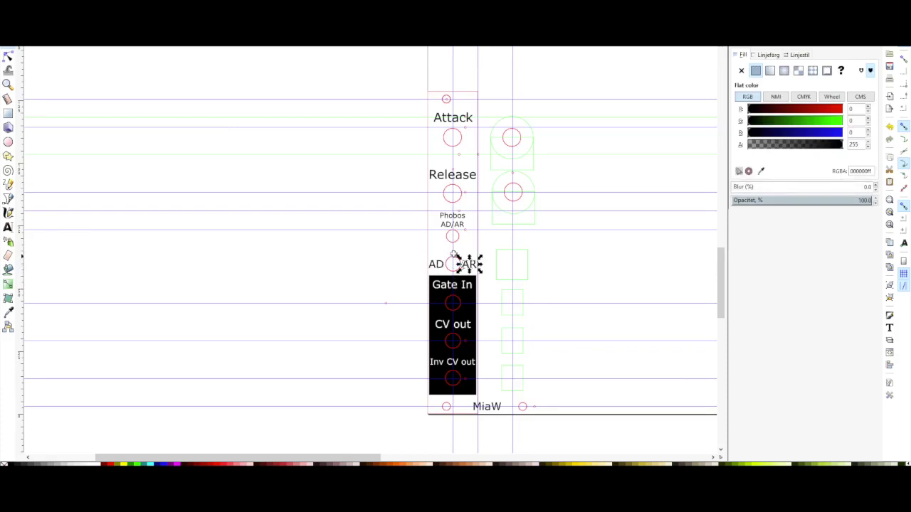
pyautogui.click(418, 244)
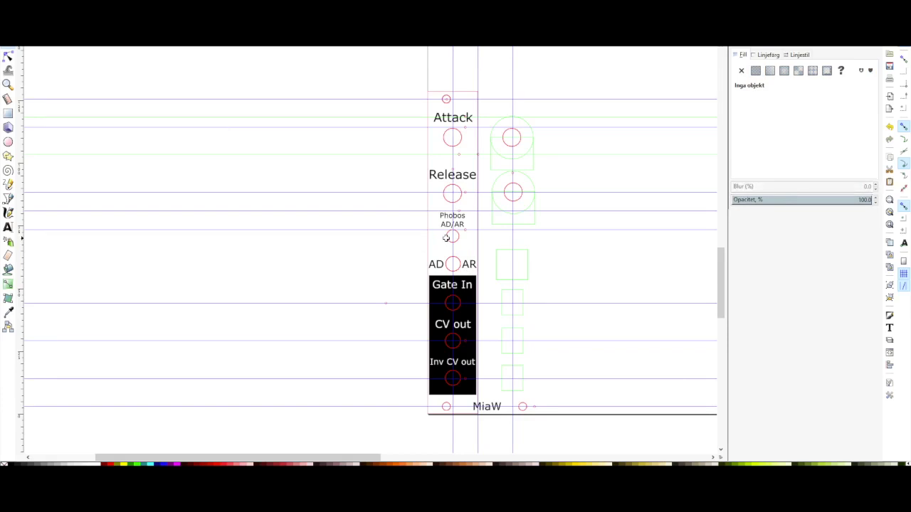